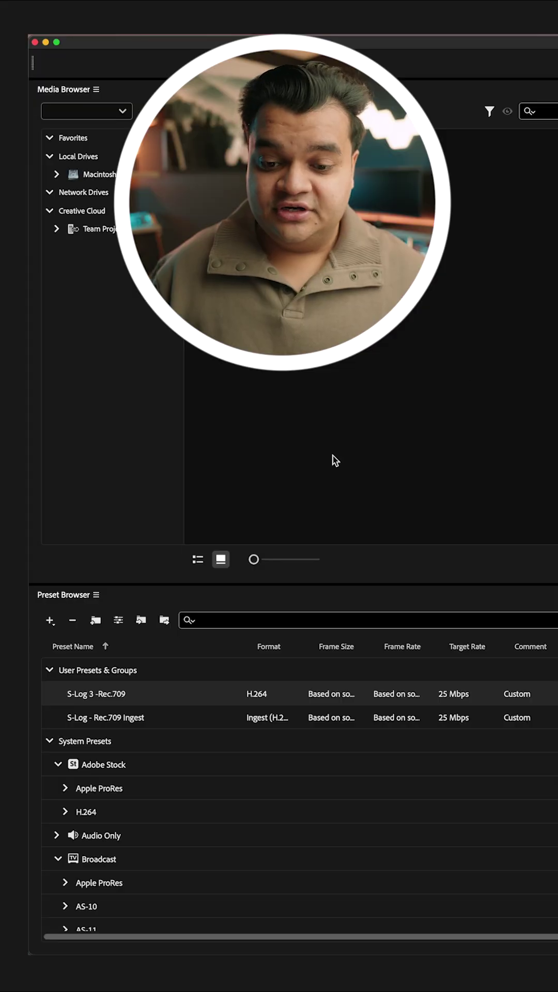
# Create the H.264 preset 'S-Log 3 -Rec.709' matching source settings, with maximum render quality.
pyautogui.click(49, 620)
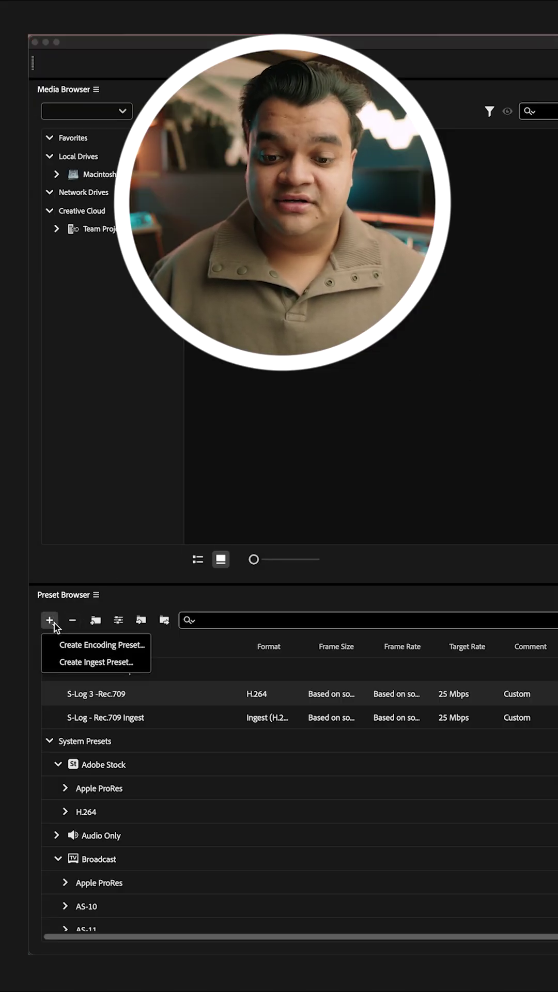
pyautogui.click(105, 651)
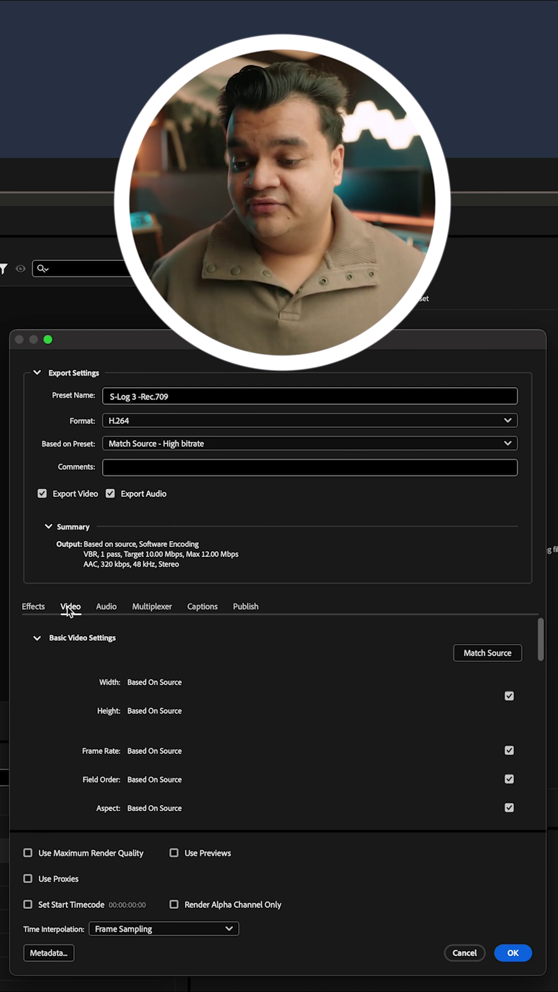
pyautogui.click(487, 657)
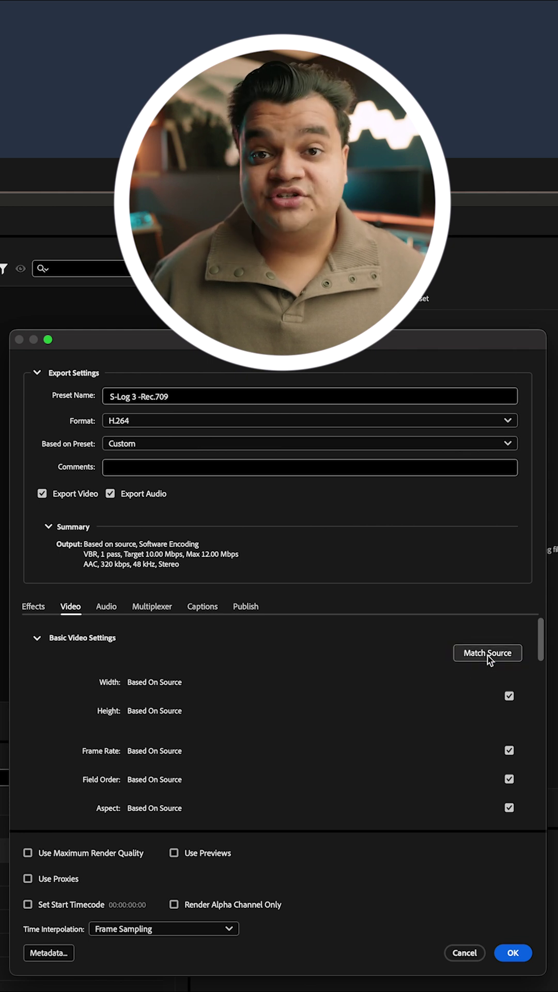
pyautogui.click(27, 852)
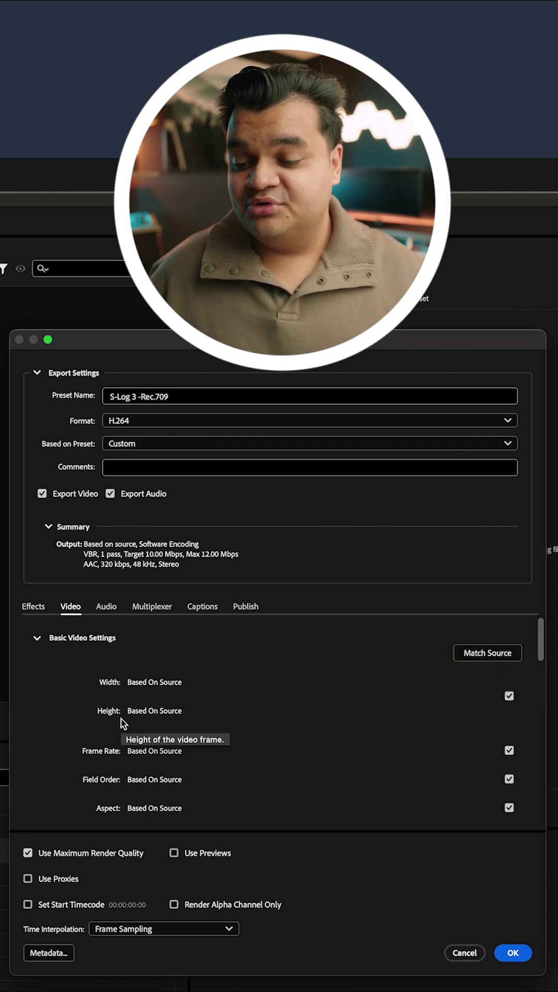
pyautogui.click(30, 609)
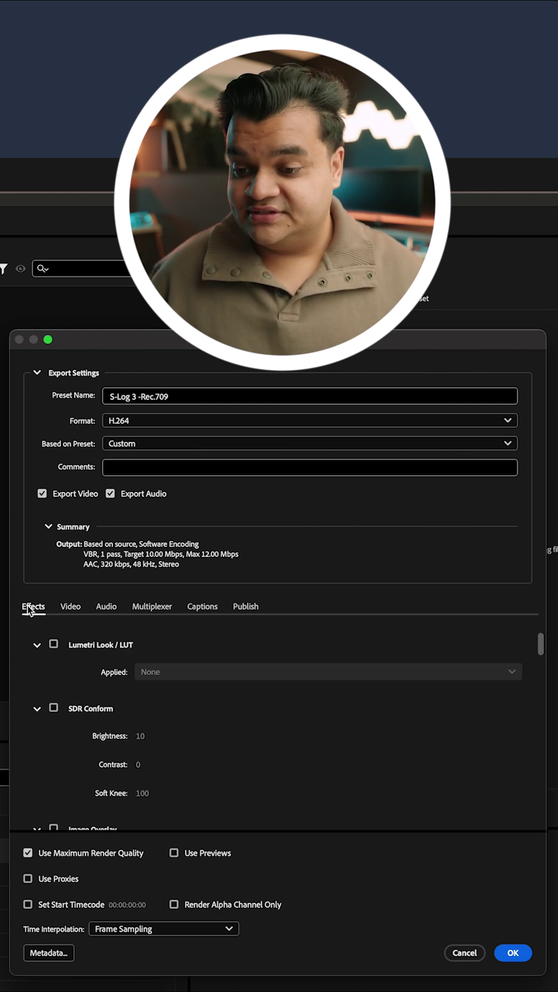
# Turn on Lumetri Look / LUT in 'S-Log 3 -Rec.709' with the Neutral.cube LUT.
pyautogui.click(53, 644)
pyautogui.click(206, 680)
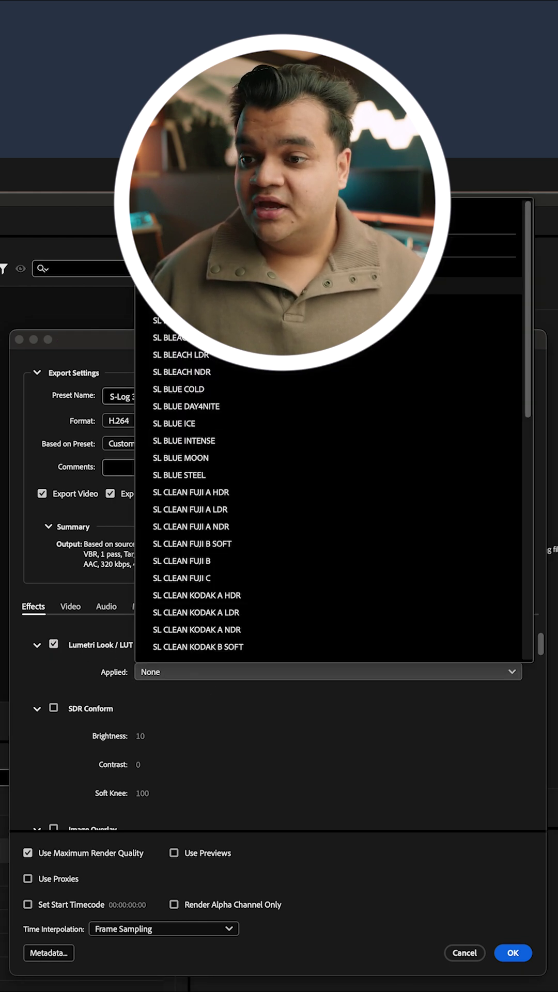
pyautogui.click(186, 246)
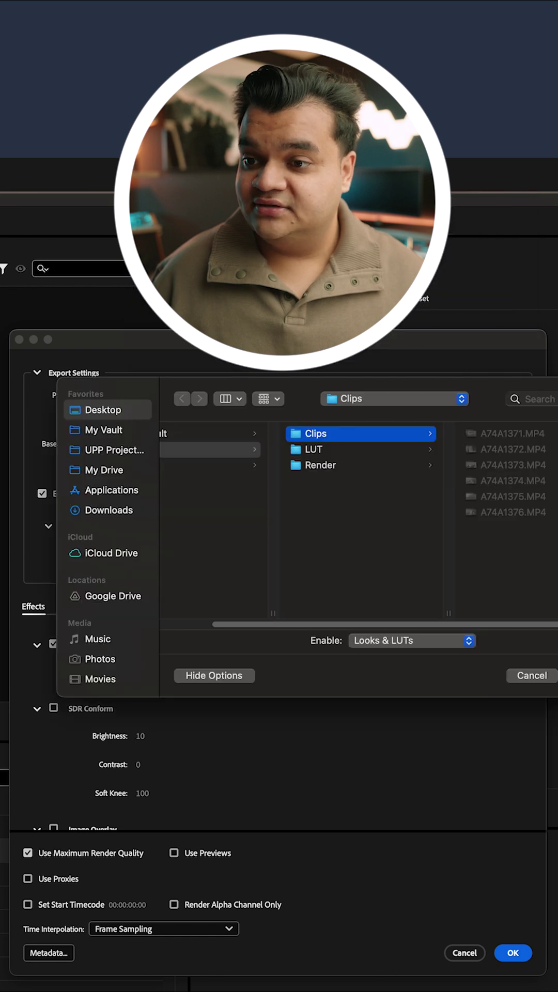
pyautogui.click(337, 449)
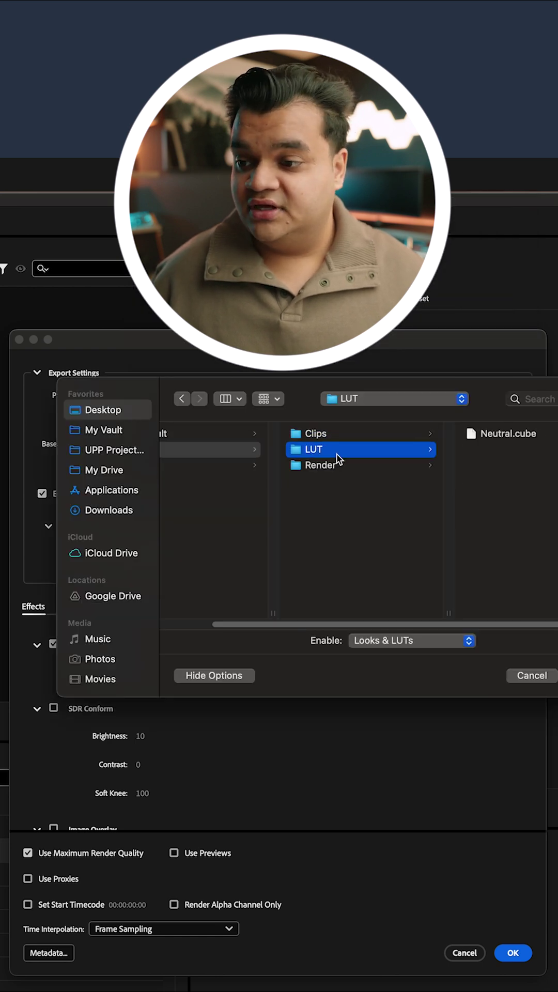
pyautogui.press('Right')
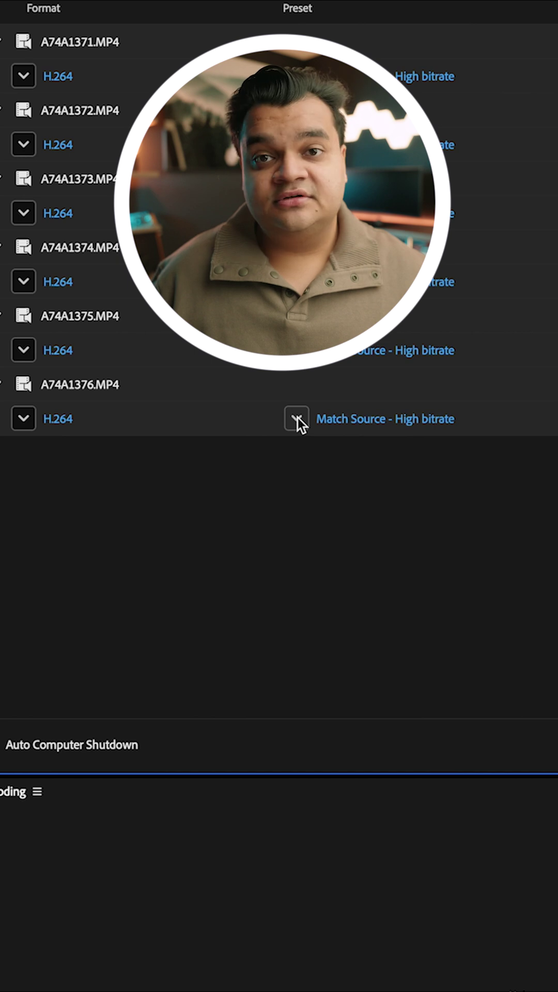
pyautogui.click(297, 419)
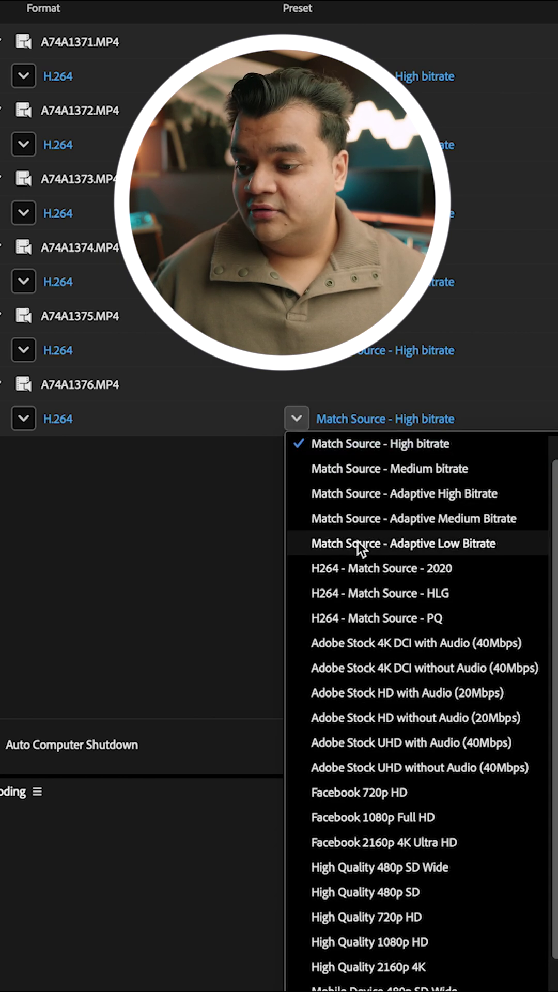